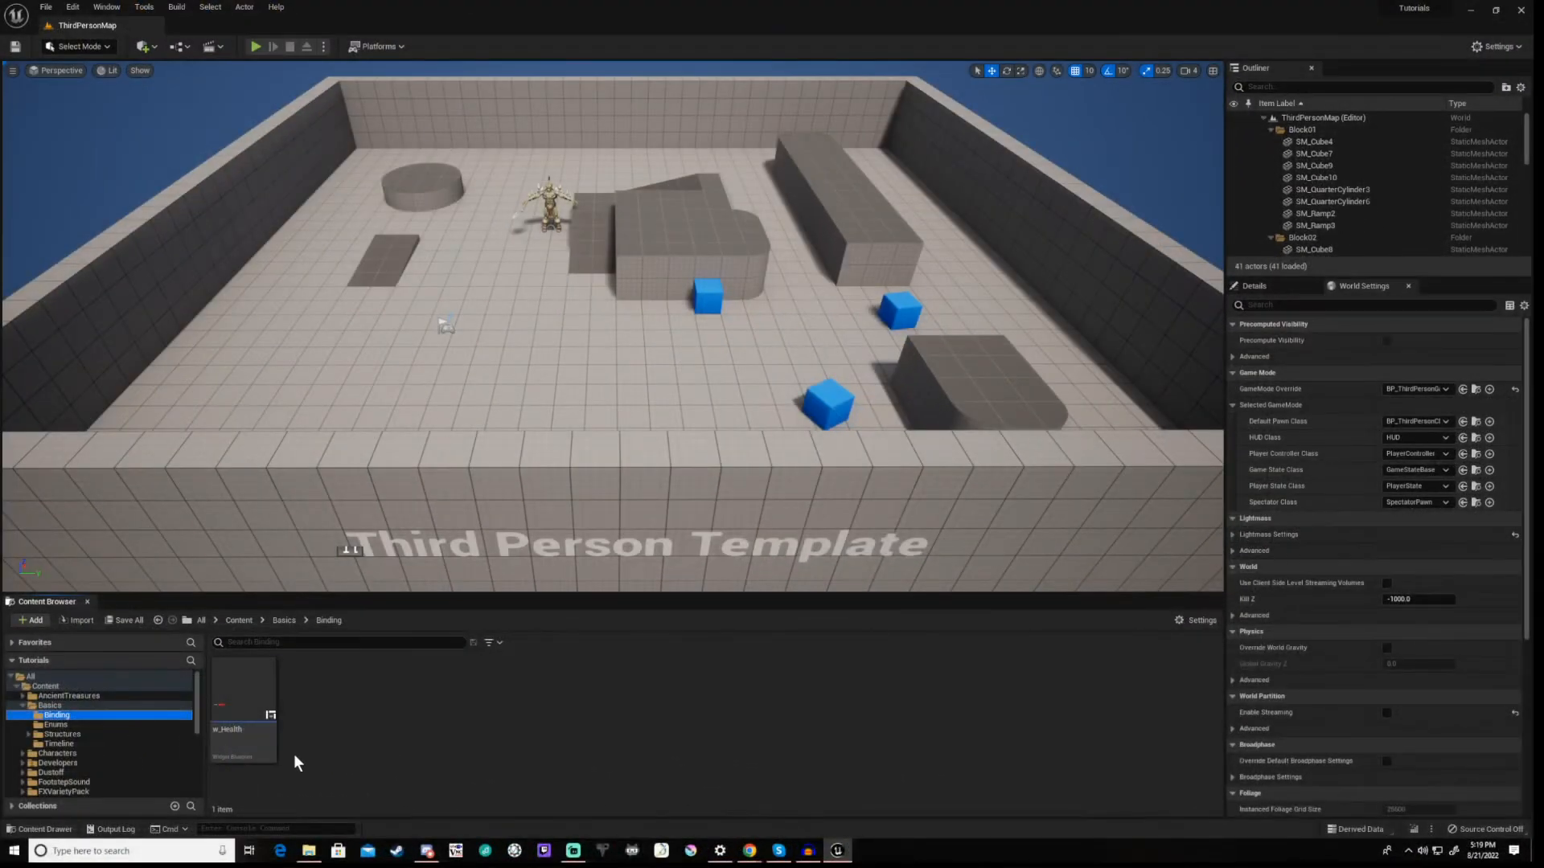
# - Bring up the w_Health widget blueprint and view its Event Graph with the UpdateHealth event
pyautogui.doubleClick(243, 724)
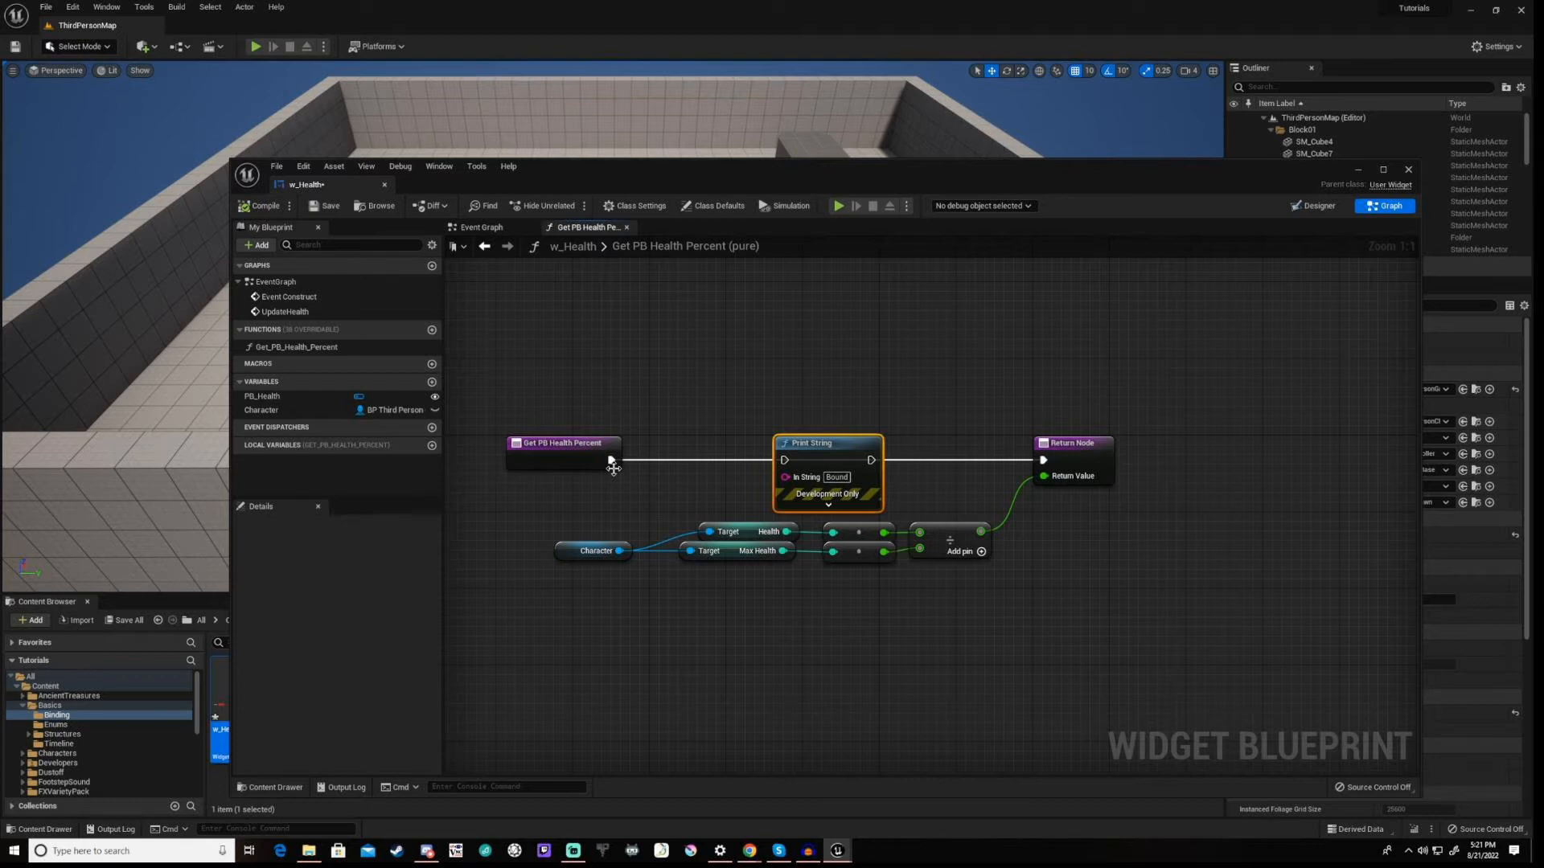
pyautogui.click(480, 228)
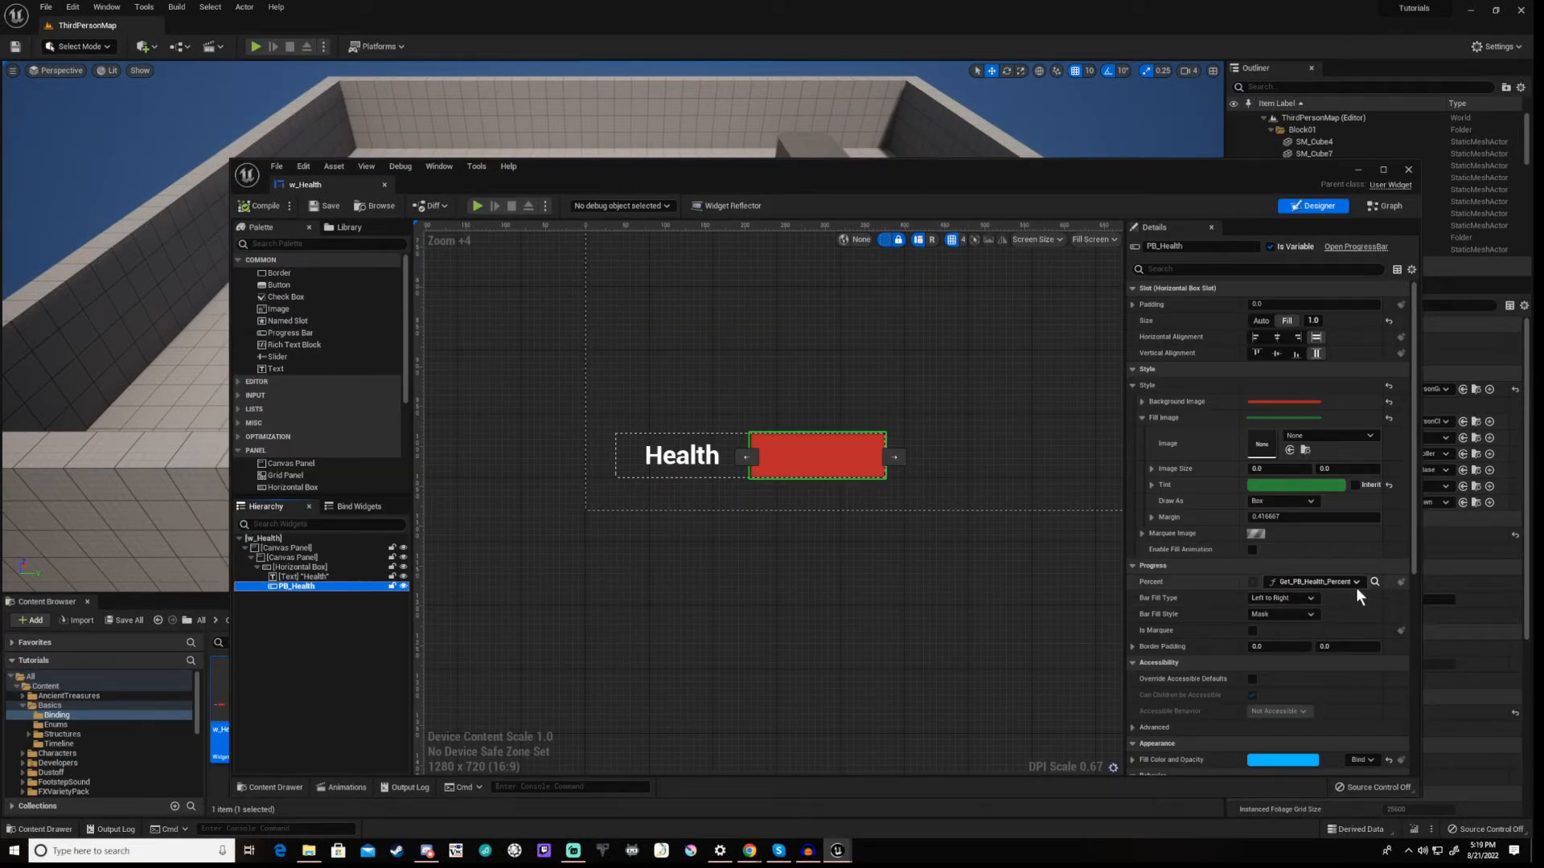
# - Show the Percent binding options for the PB_Health progress bar
pyautogui.click(1357, 583)
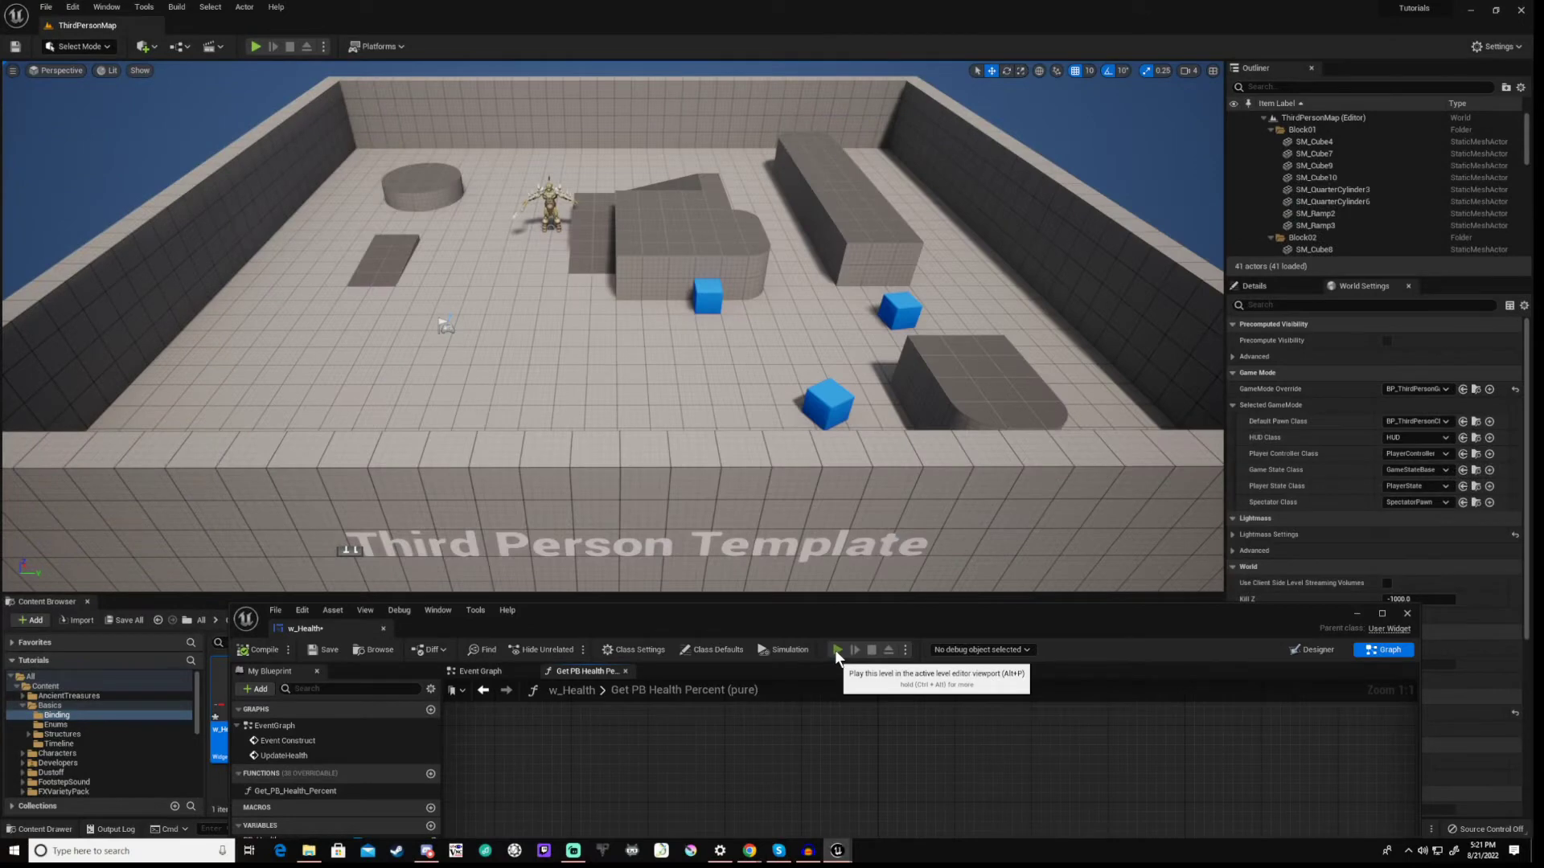
# - Play the level in the editor to check the Health bar on screen
pyautogui.click(836, 649)
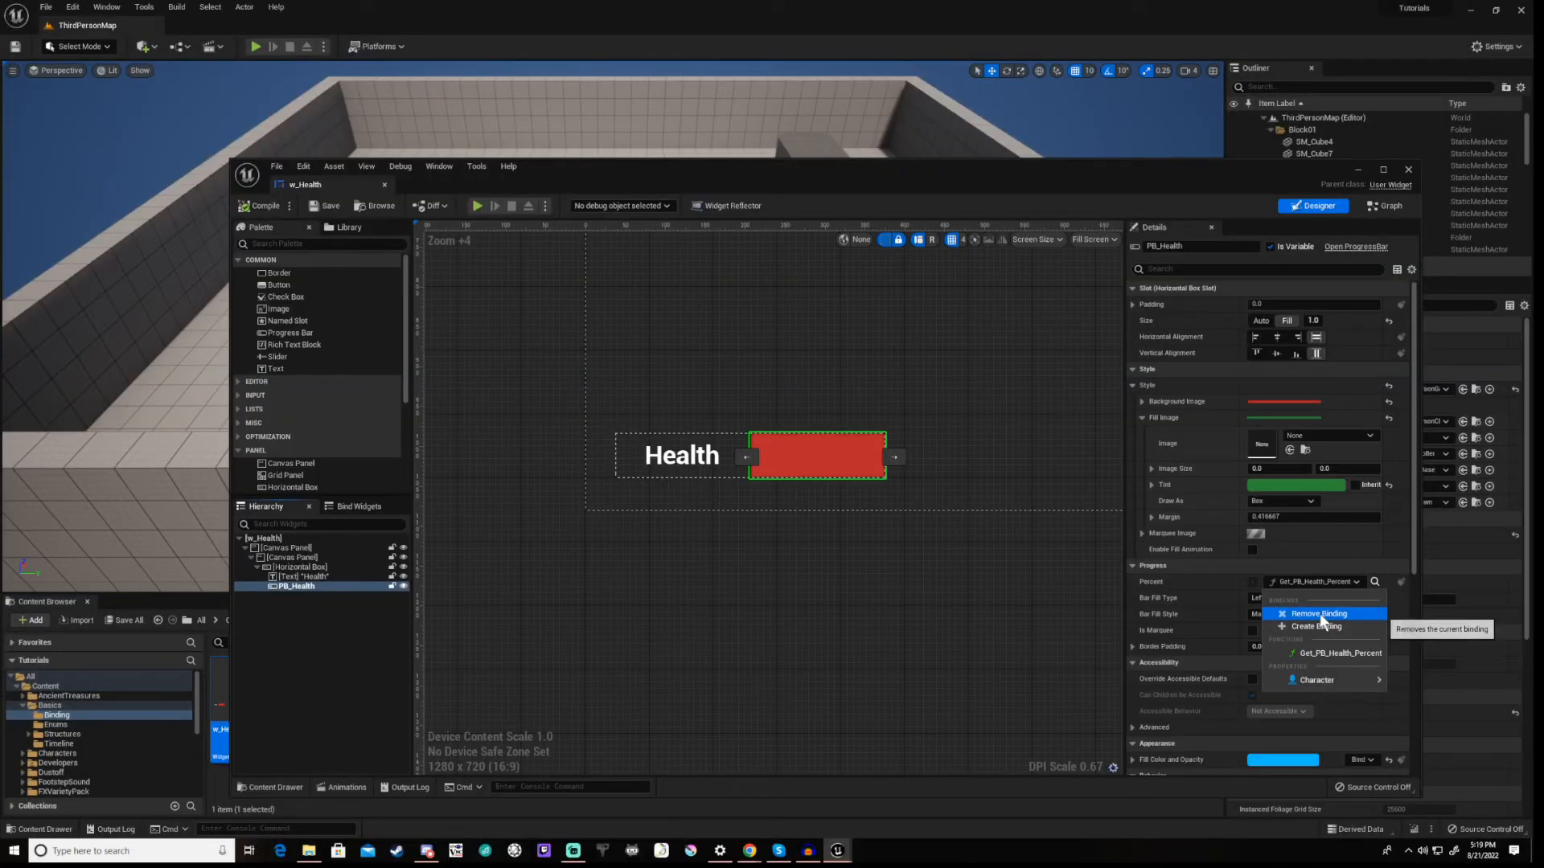
# - Remove the Get PB Health Percent binding so Percent is driven only by the custom event
pyautogui.click(1311, 631)
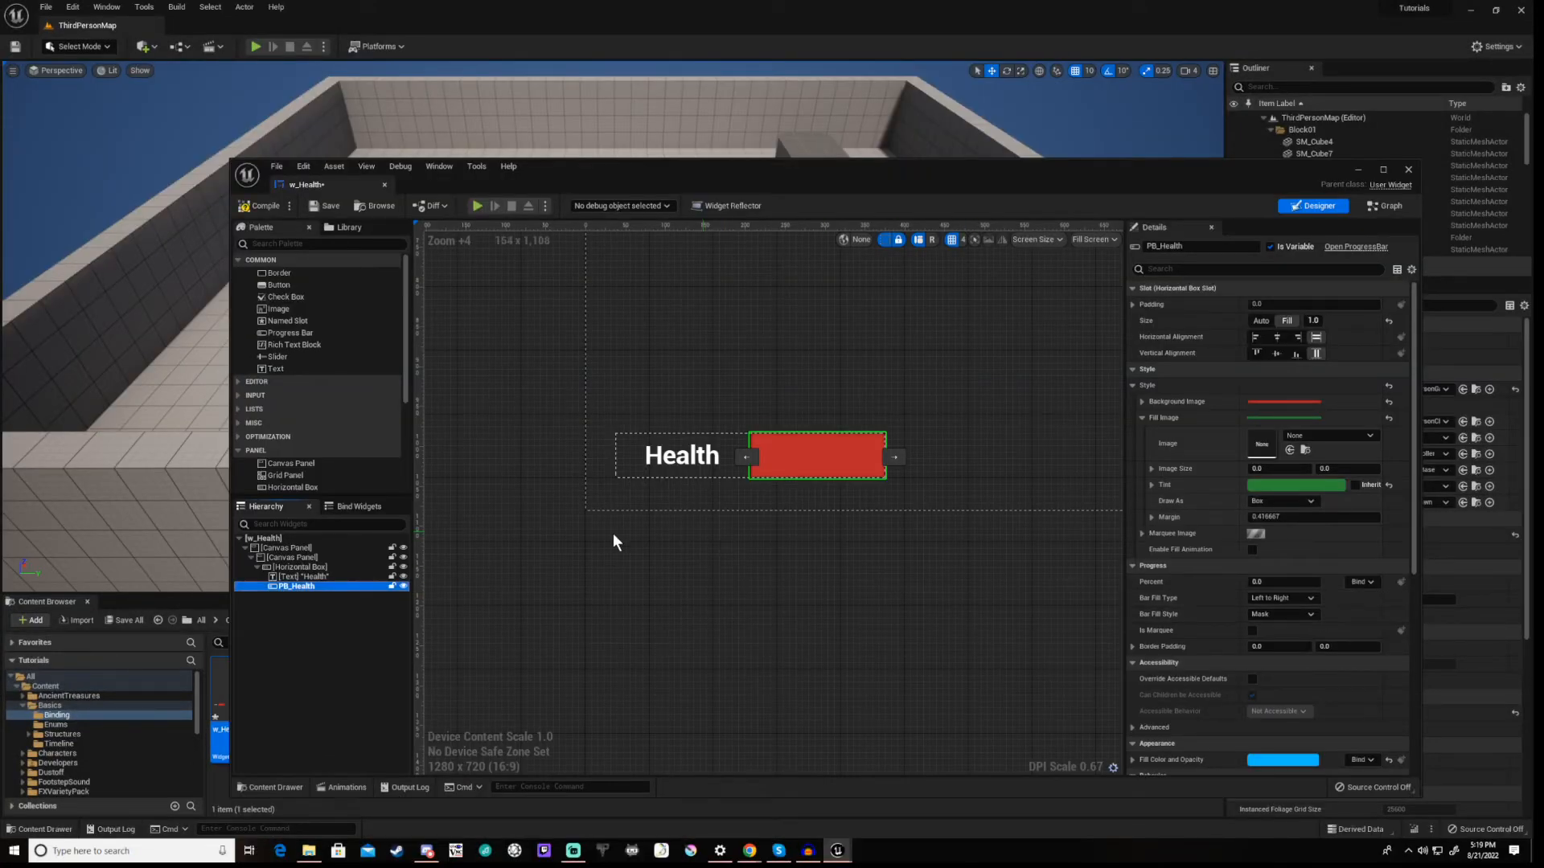